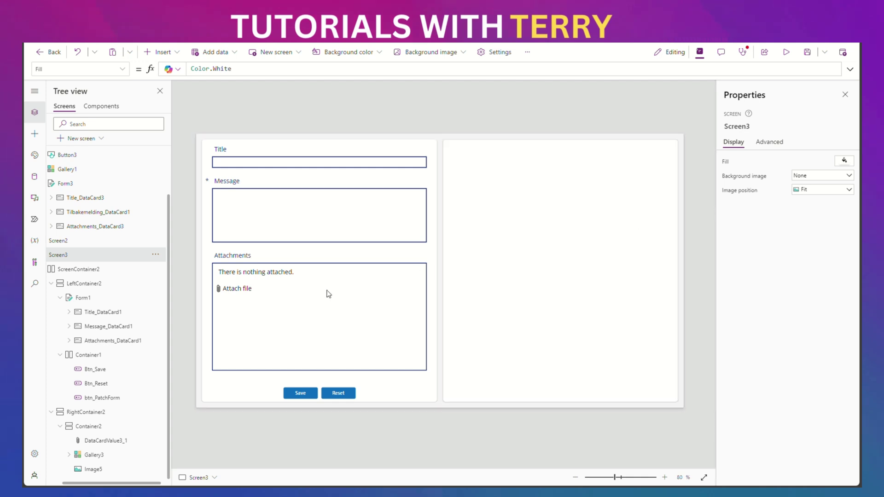
# Select Form1 and preview the saved records in its 'Test List' data source.
pyautogui.click(88, 300)
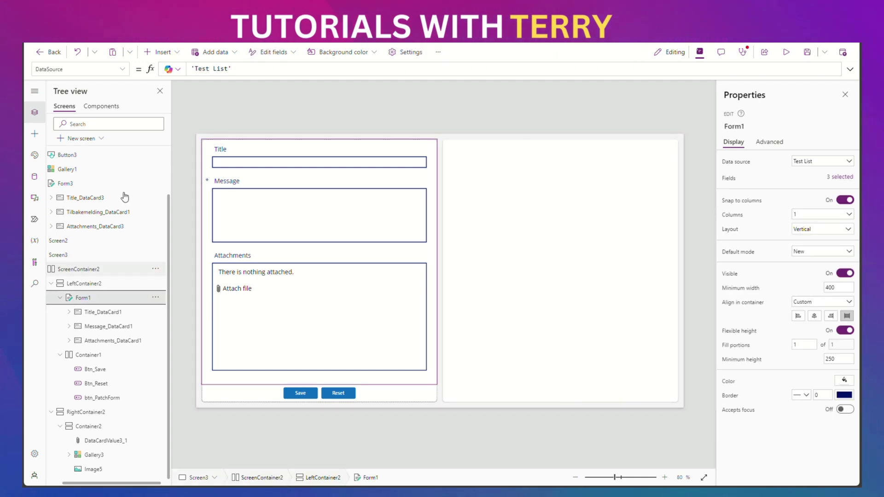
pyautogui.doubleClick(225, 69)
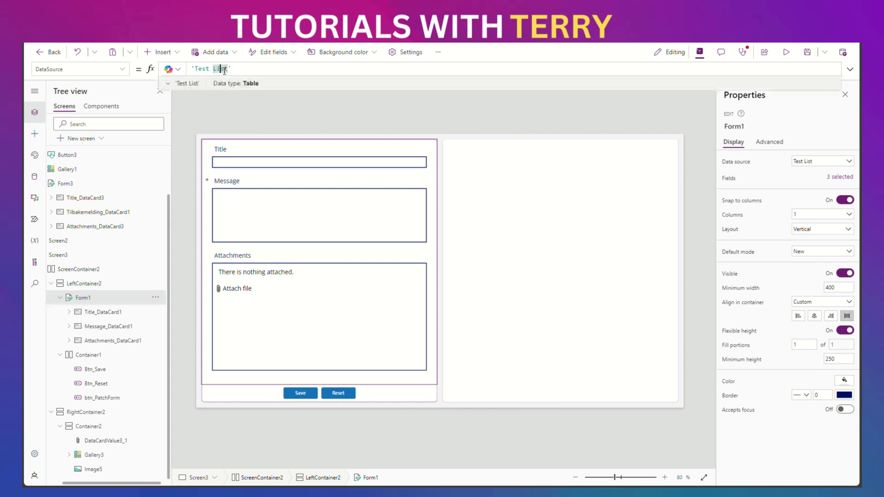
pyautogui.click(168, 83)
pyautogui.scroll(-3, 373, 159)
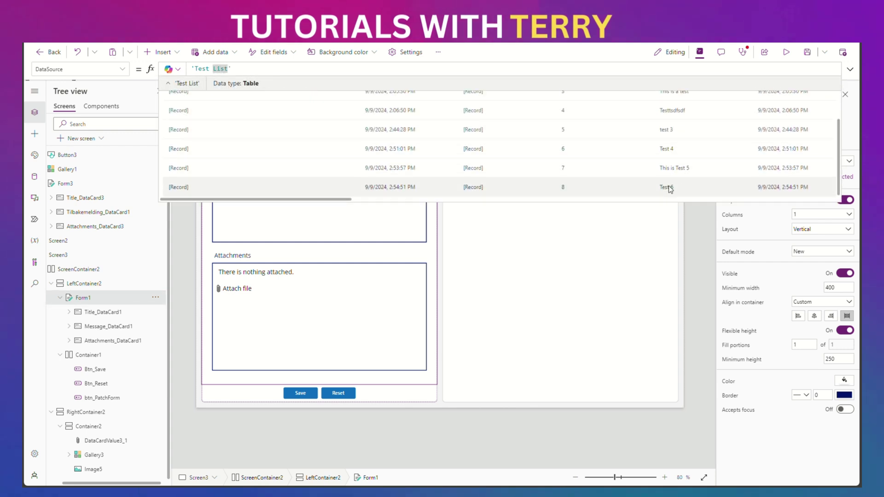
pyautogui.click(850, 70)
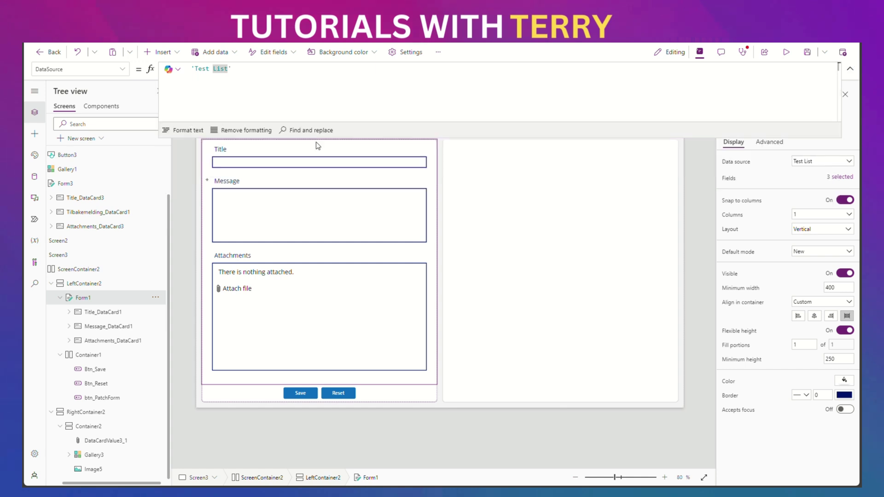
pyautogui.click(83, 298)
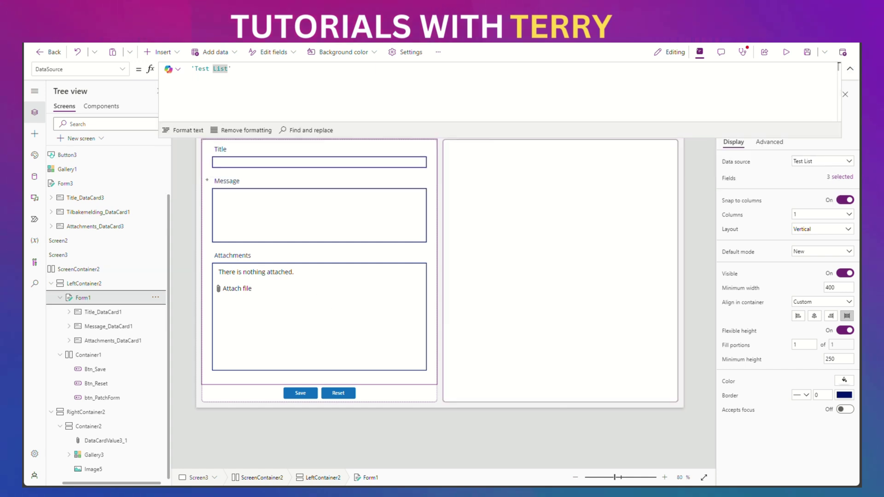
# Run the app and submit an entry with Title and Message both set to 'Test 7'.
pyautogui.click(787, 52)
pyautogui.click(269, 109)
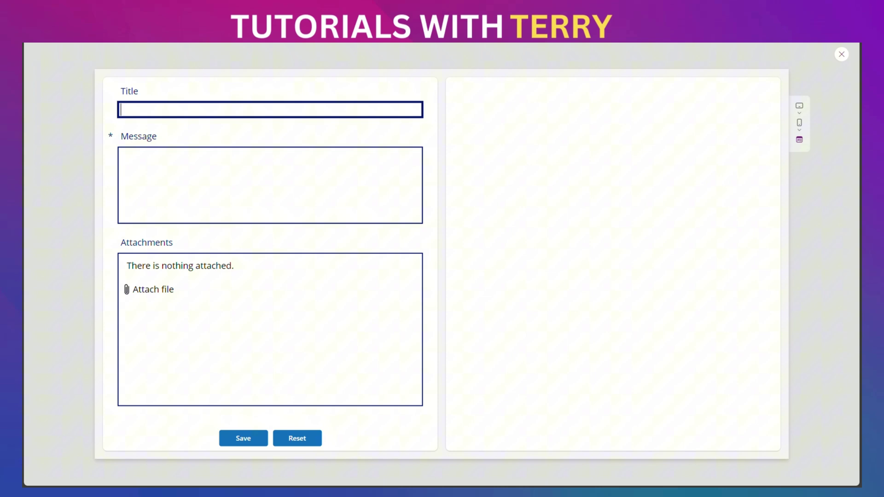
pyautogui.write('Test 7')
pyautogui.press('Tab')
pyautogui.write('Test 7')
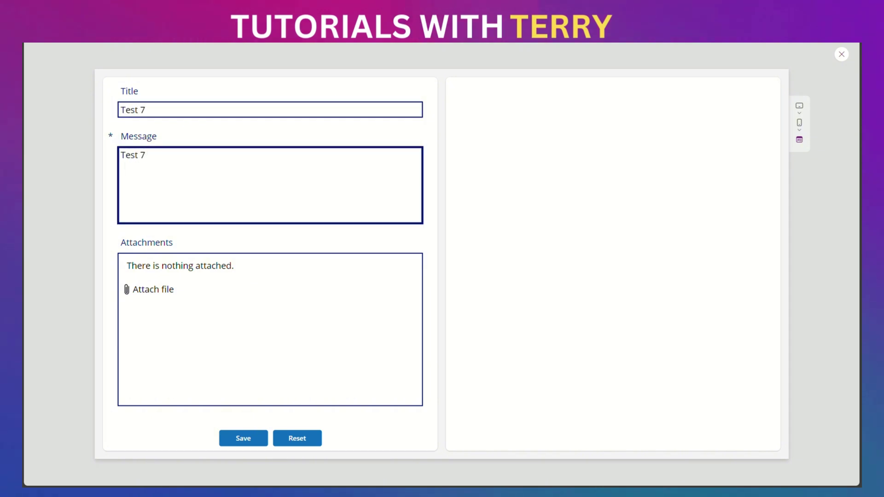
pyautogui.click(243, 438)
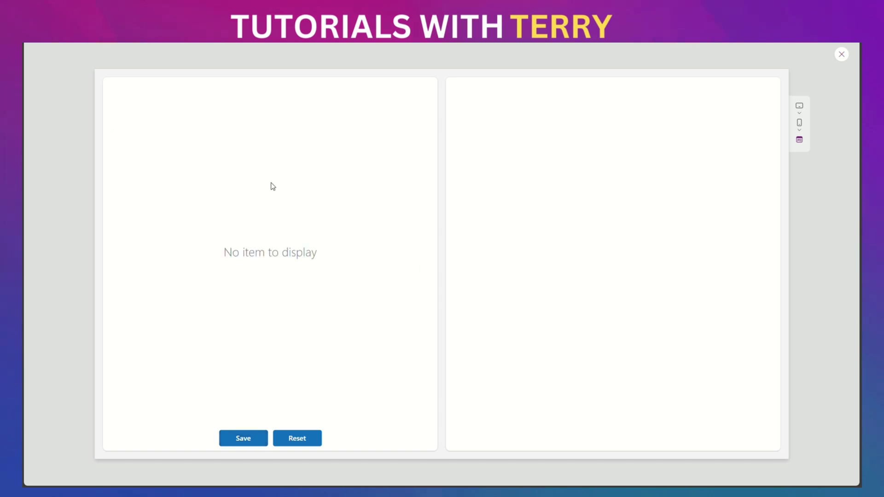
# Back in the editor, show Form1's OnSuccess formula: ResetForm(Form1); NewForm(Form1).
pyautogui.click(842, 54)
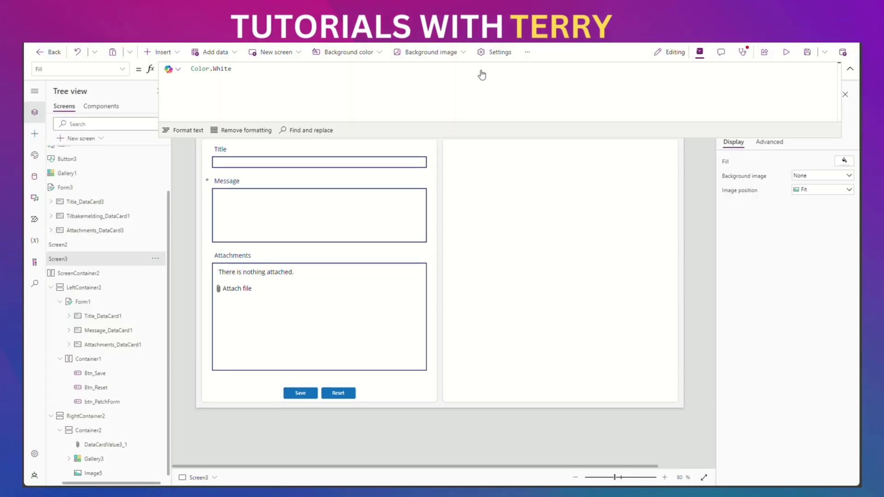
pyautogui.click(84, 301)
pyautogui.click(850, 68)
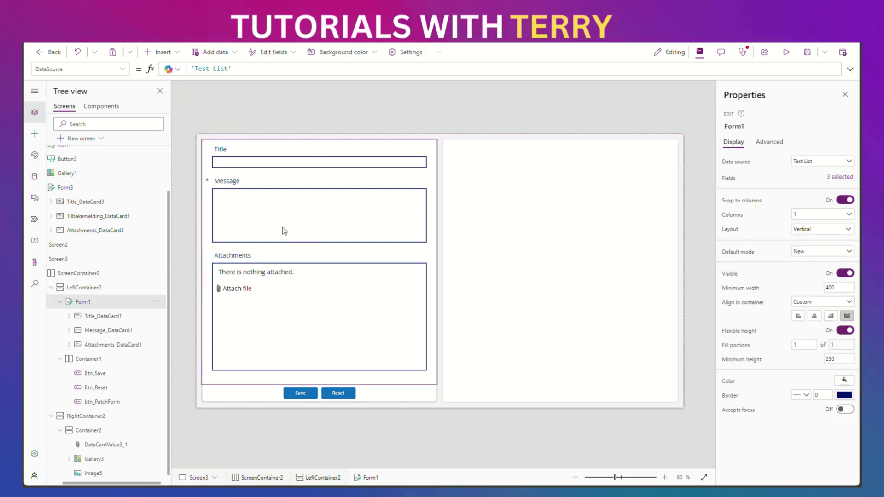
pyautogui.click(123, 69)
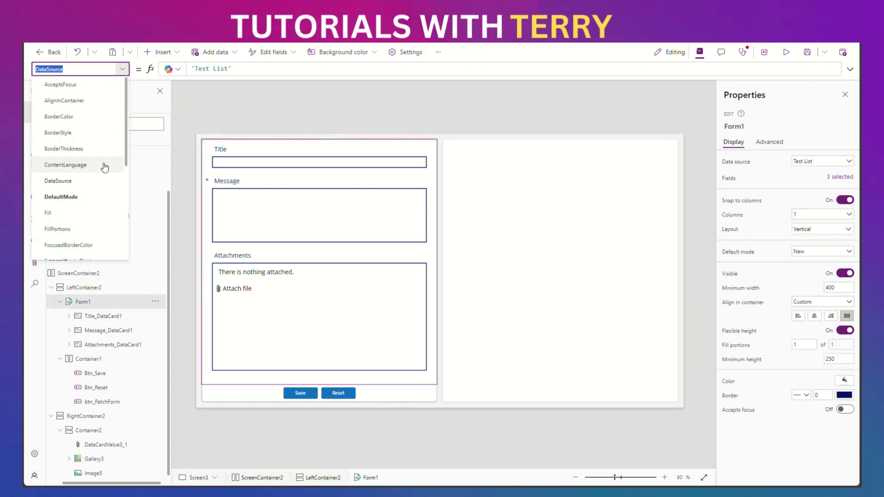
pyautogui.scroll(-5, 79, 193)
pyautogui.scroll(-1, 79, 207)
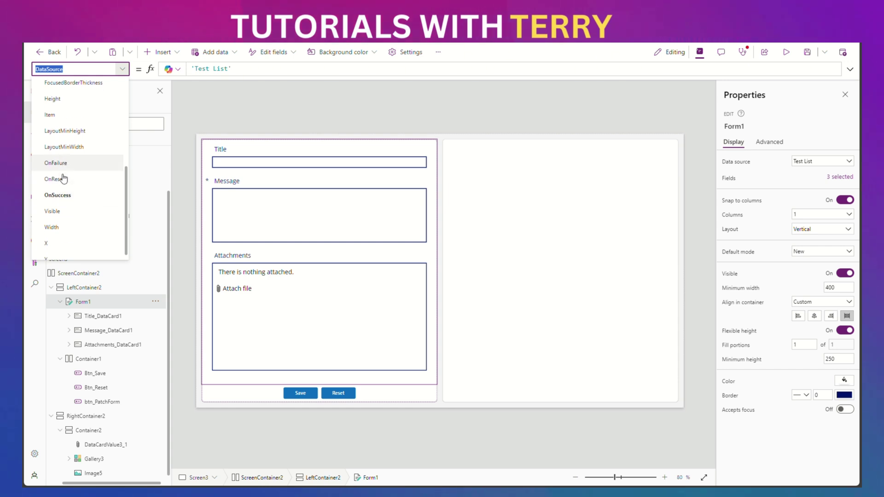
pyautogui.click(66, 195)
# Append Notify("Form saved successfully", to the end of Form1's OnSuccess formula.
pyautogui.click(338, 69)
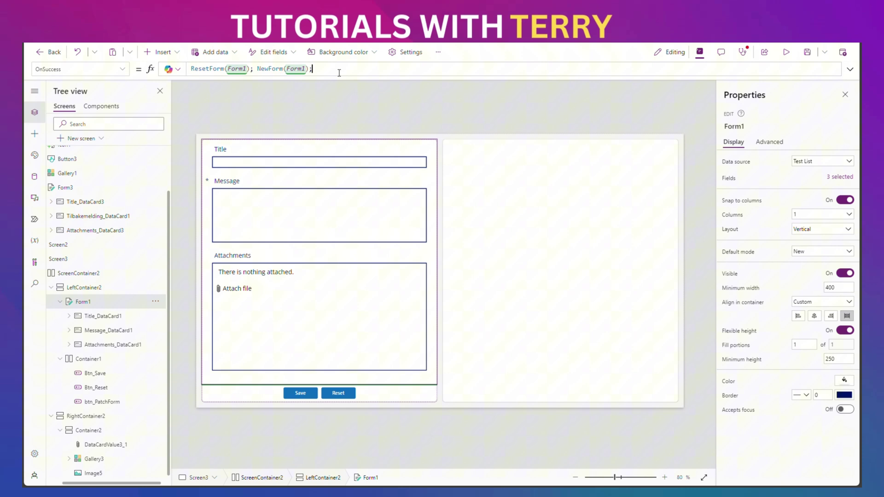
pyautogui.write('Notify')
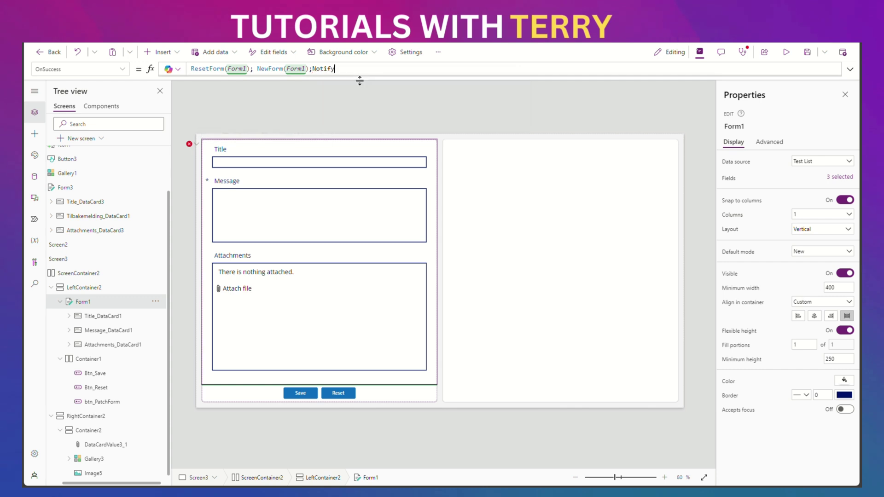
pyautogui.press('Tab')
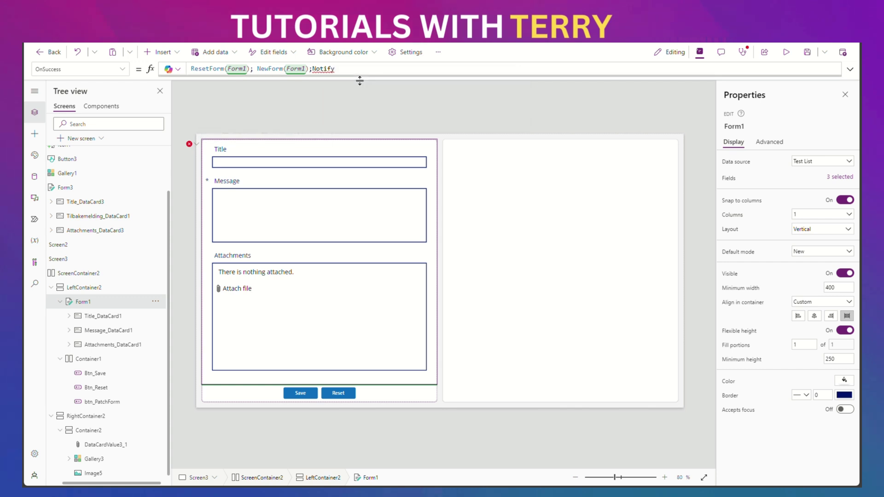
pyautogui.write('("')
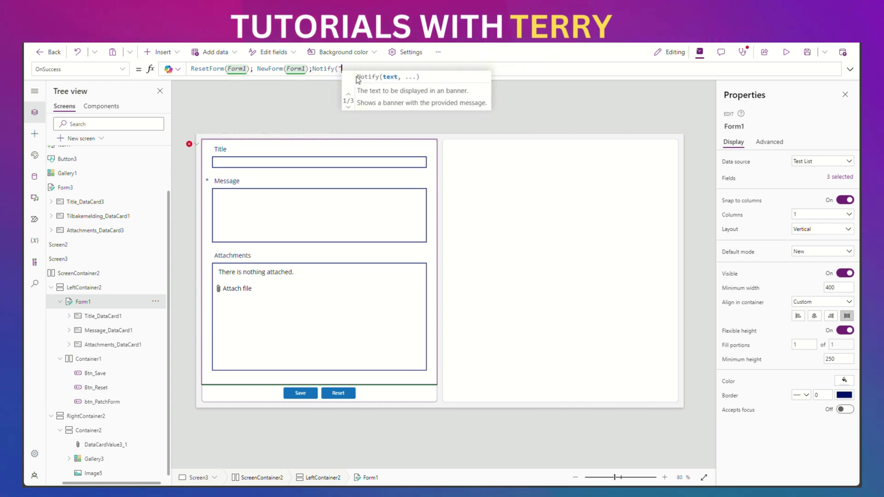
pyautogui.write('Form s')
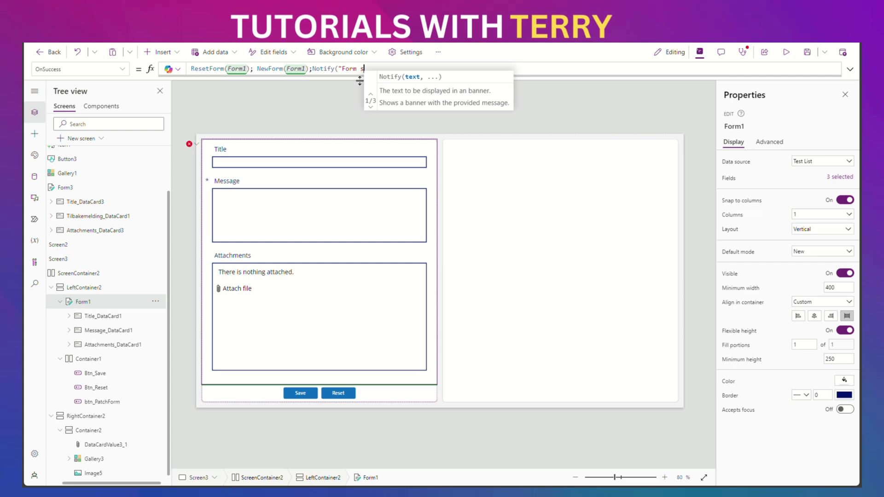
pyautogui.write('aved')
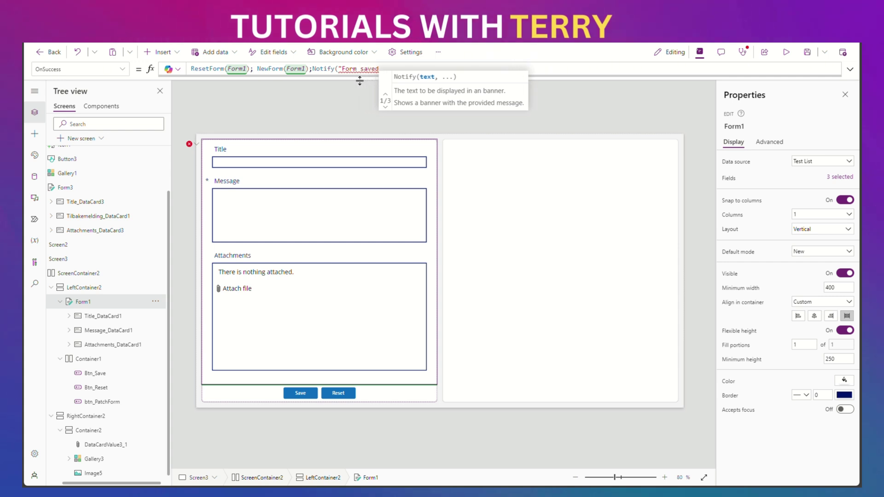
pyautogui.write(' successfu')
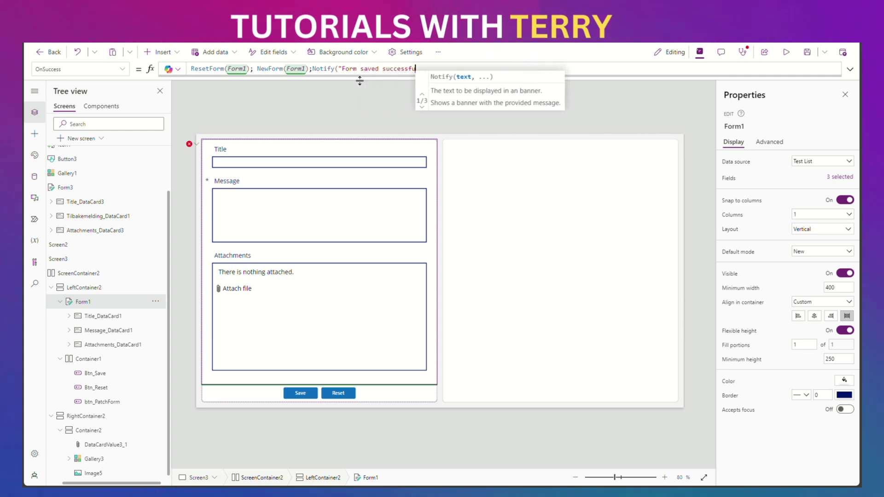
pyautogui.write('lly",')
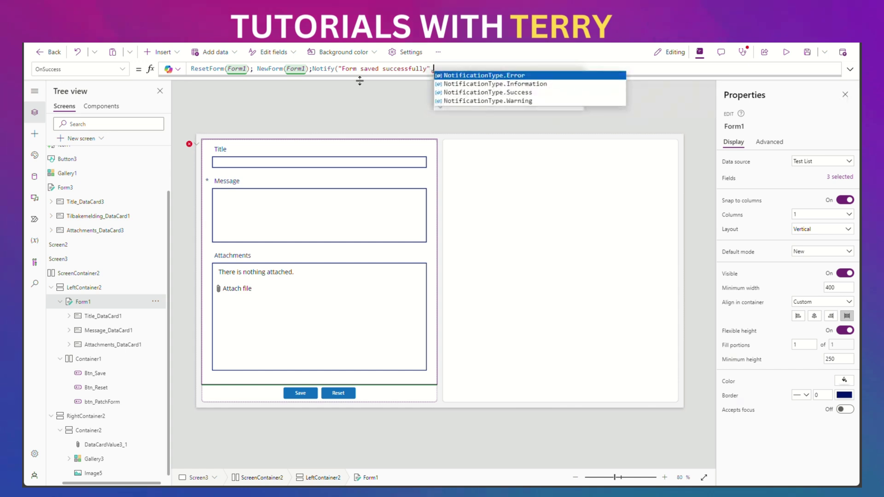
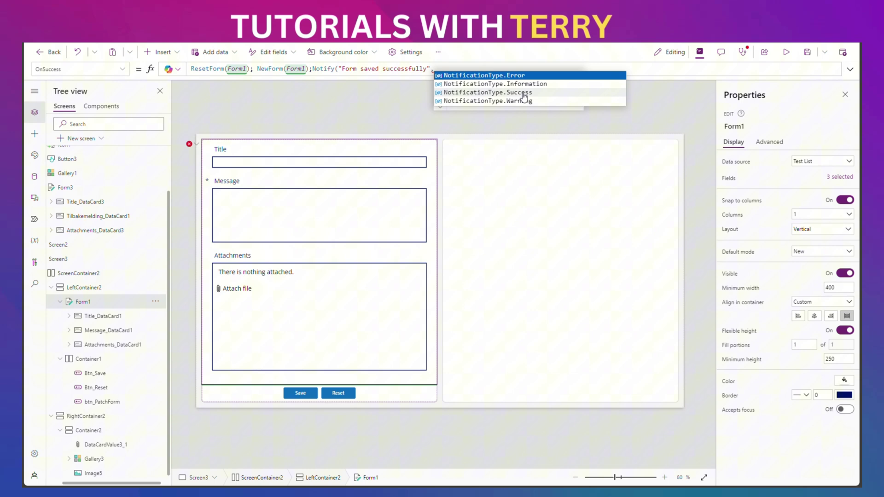
# Complete the OnSuccess Notify call with NotificationType.Success and its closing parenthesis.
pyautogui.click(511, 92)
pyautogui.write(')')
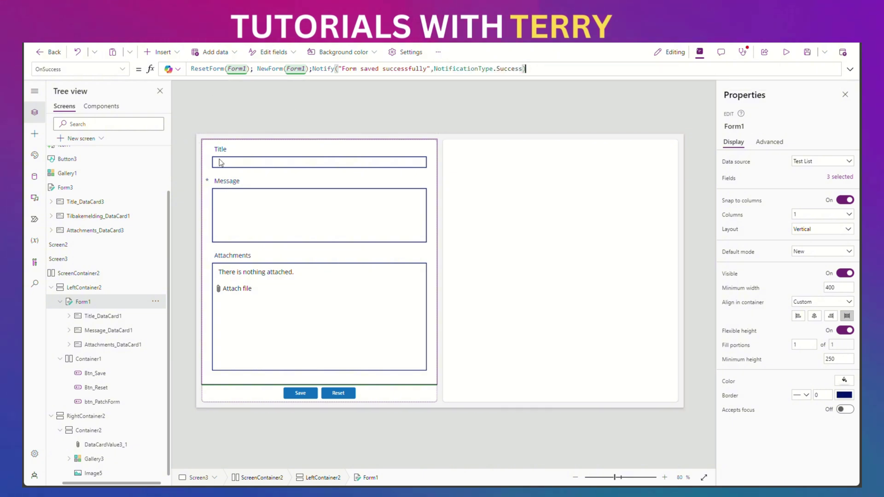
# In preview, save a 'Test 8' entry, dismiss the success banner and exit preview.
pyautogui.click(786, 51)
pyautogui.click(148, 107)
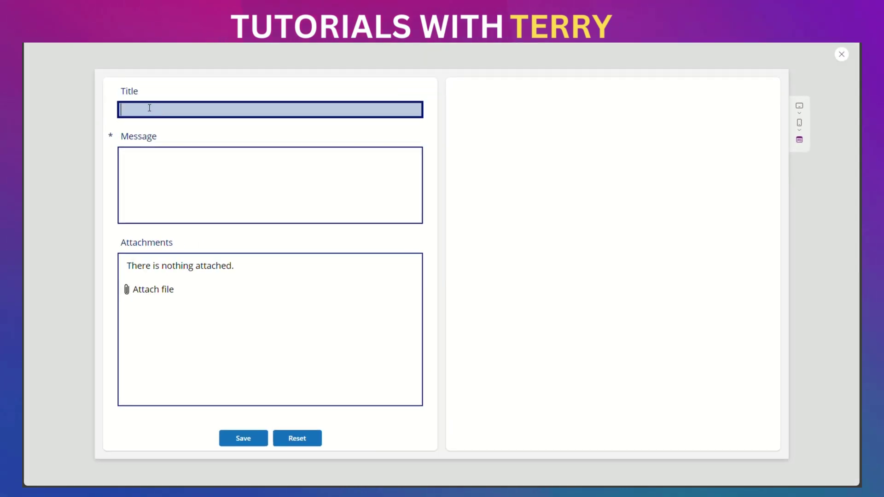
pyautogui.write('Test 8')
pyautogui.press('Tab')
pyautogui.write('Test 8')
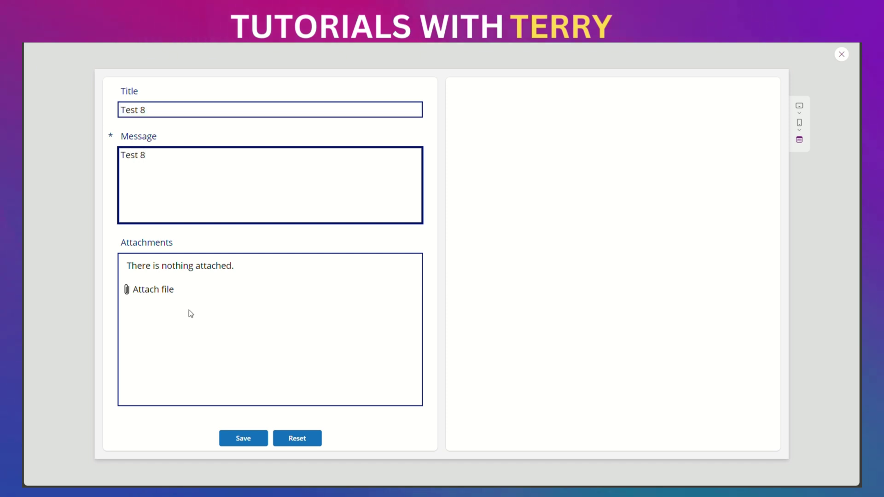
pyautogui.click(244, 438)
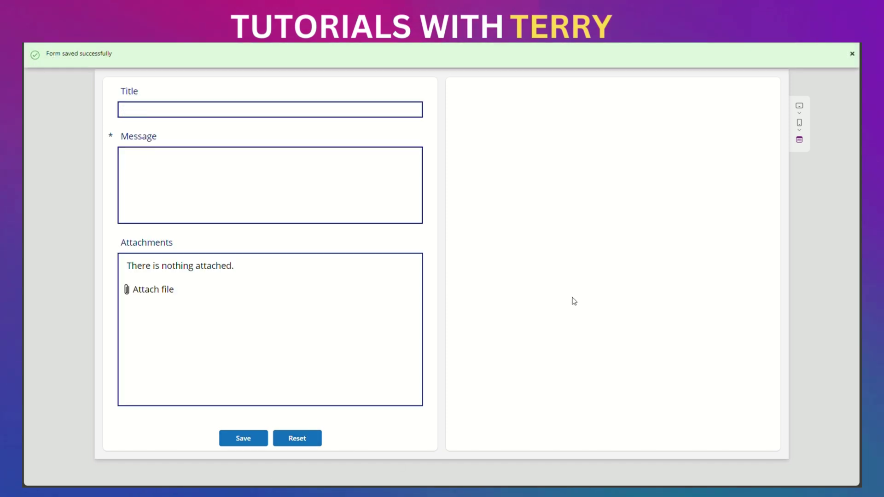
pyautogui.click(852, 55)
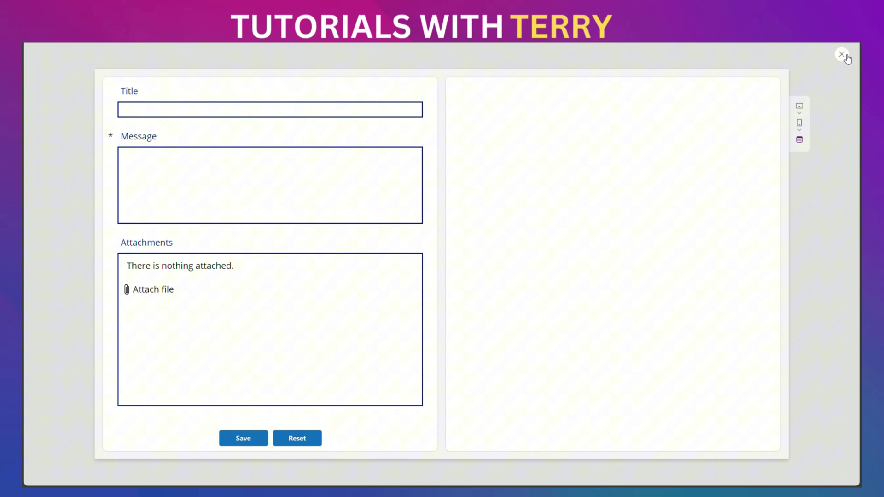
pyautogui.click(842, 54)
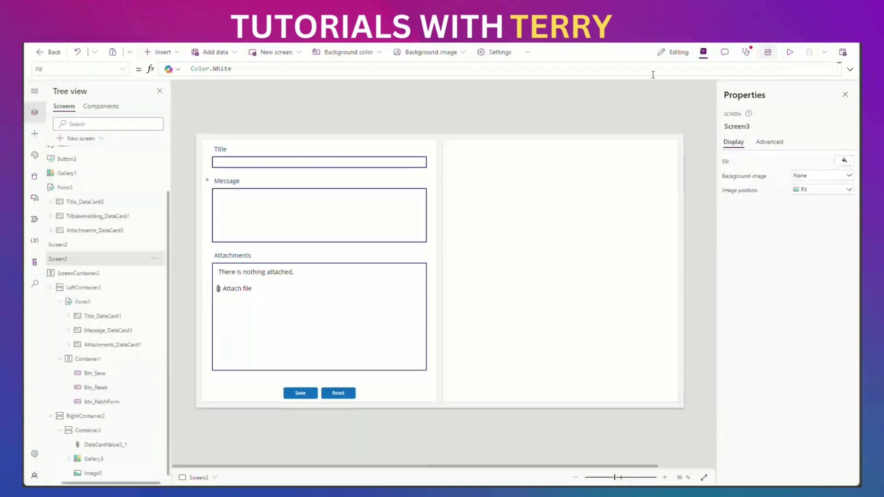
# Replace Form1's OnFailure false with Notify("Error. Contact sysadmin", NotificationType.Error).
pyautogui.click(82, 302)
pyautogui.click(122, 68)
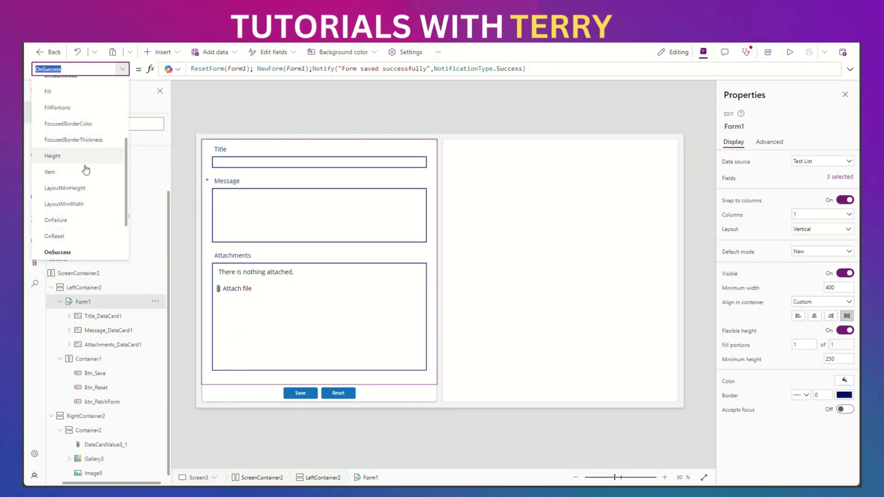
pyautogui.scroll(-2, 86, 169)
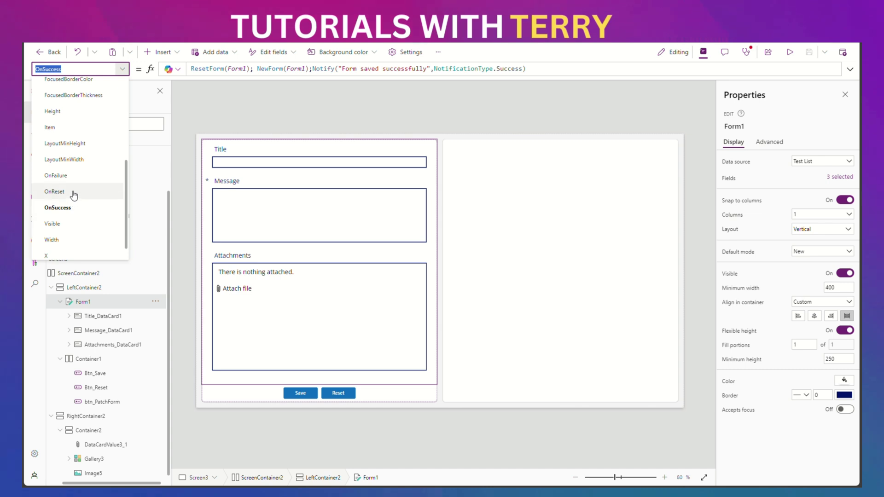
pyautogui.click(56, 175)
pyautogui.doubleClick(231, 69)
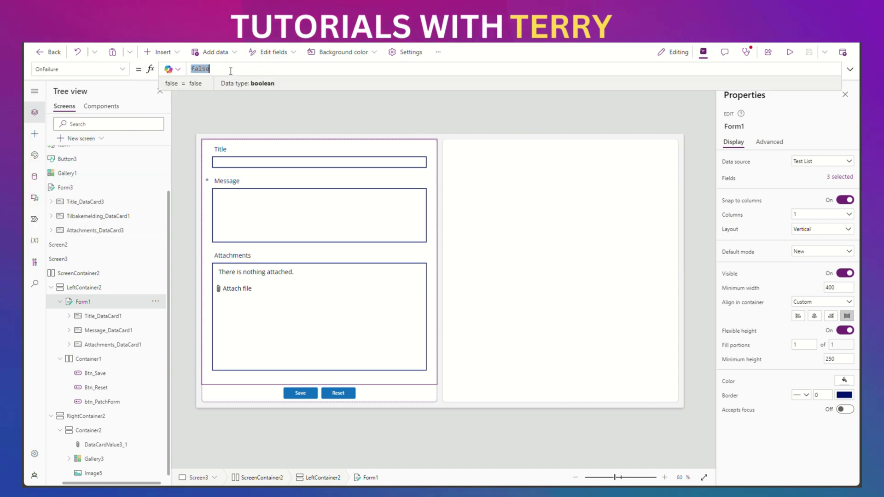
pyautogui.write('Notify')
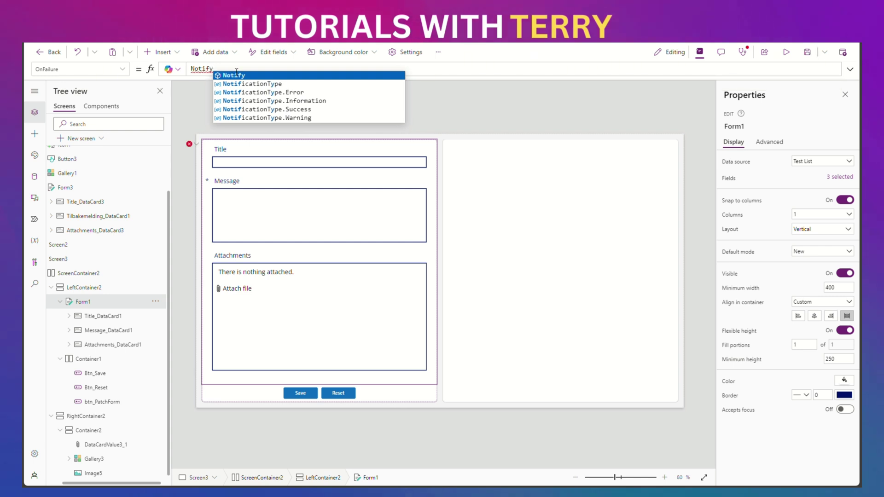
pyautogui.press('Down')
pyautogui.press('BackSpace')
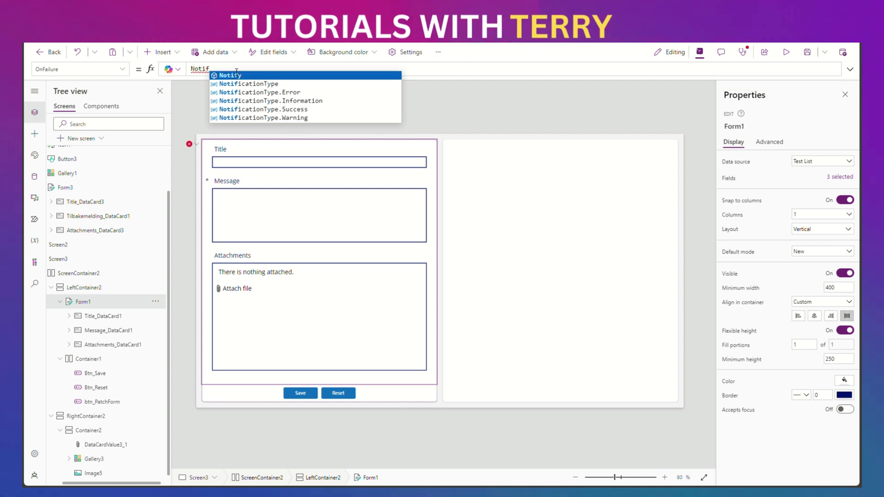
pyautogui.write('y(')
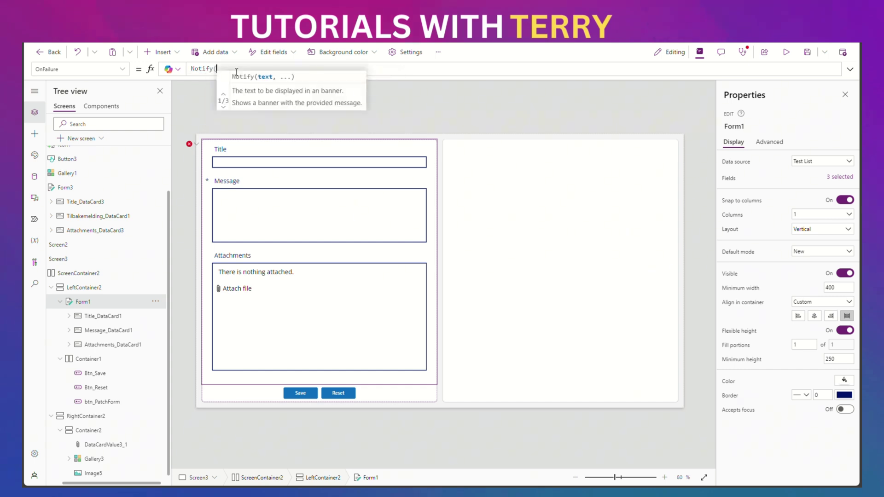
pyautogui.write('""')
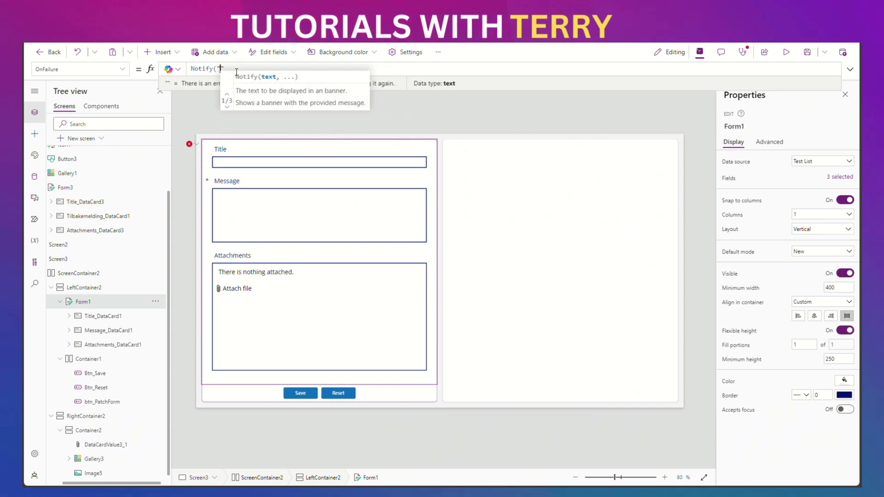
pyautogui.write('Error", ')
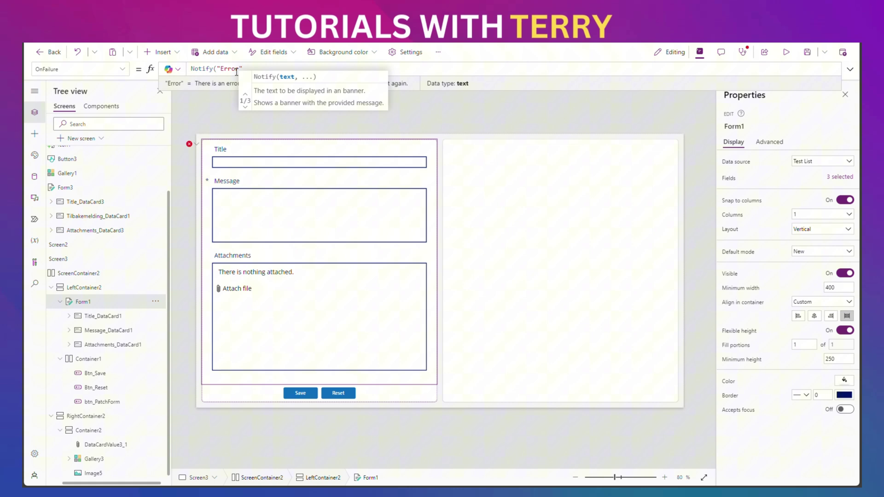
pyautogui.write('Contact sys')
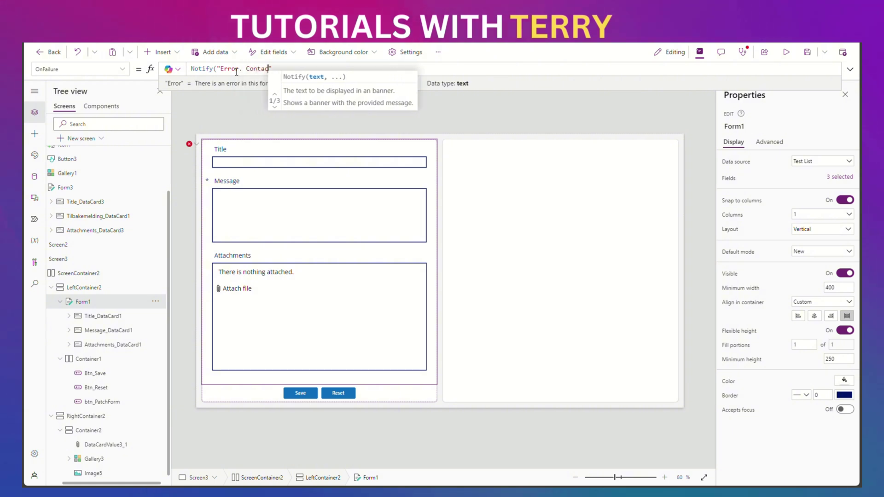
pyautogui.write('admin')
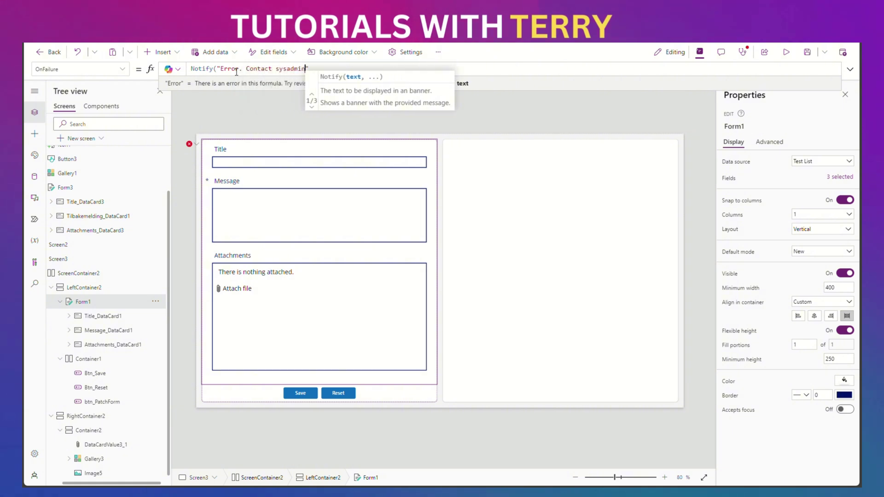
pyautogui.write('",')
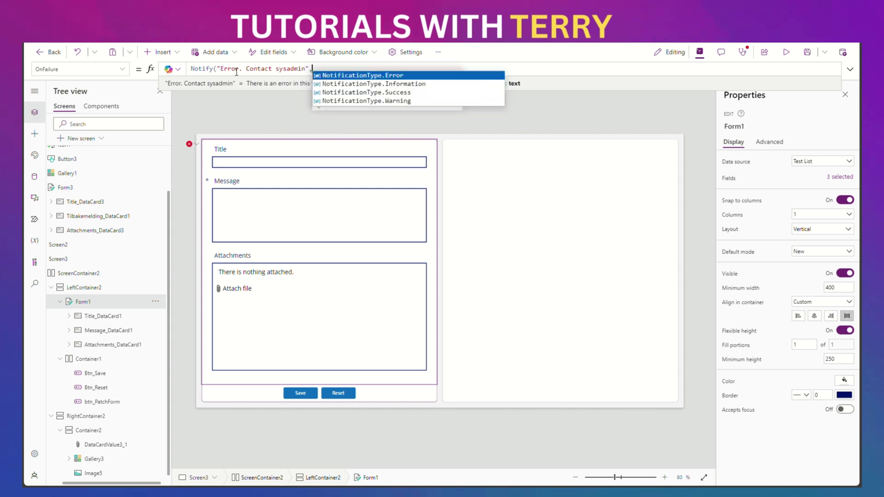
pyautogui.press('Tab')
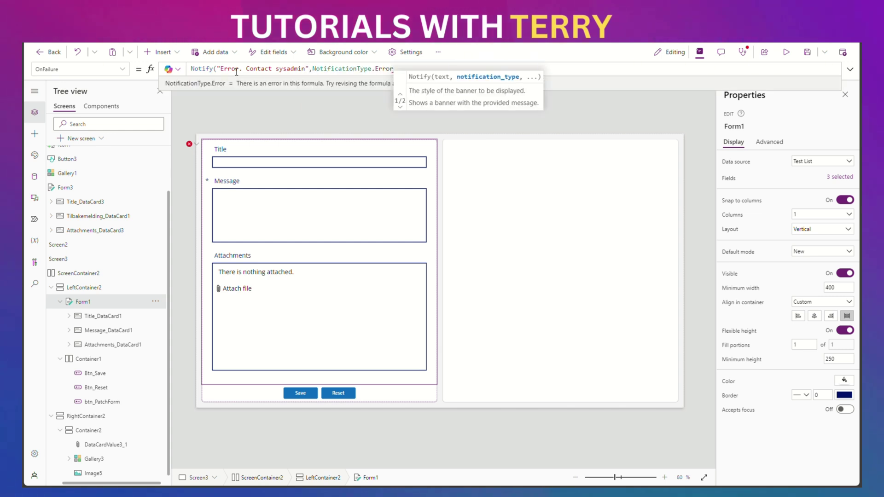
pyautogui.write(')')
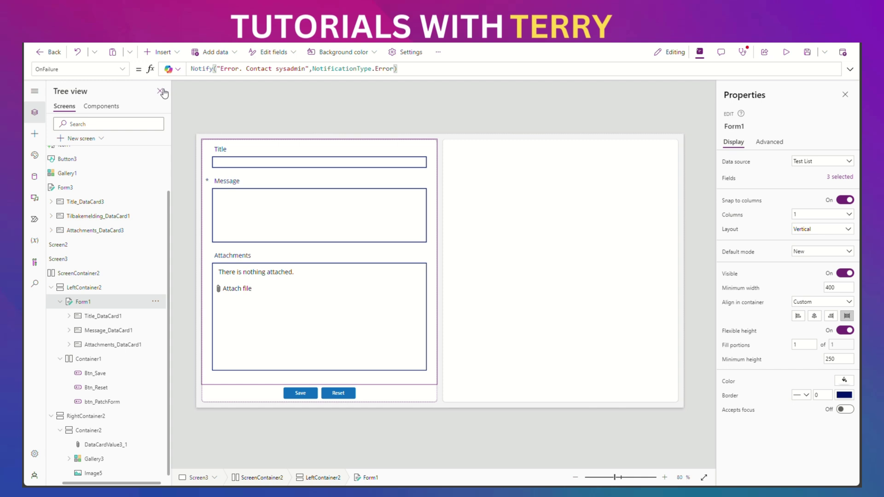
# Set OnReset to Notify("Form was reset", NotificationType.Information), then reset the form in preview.
pyautogui.click(125, 72)
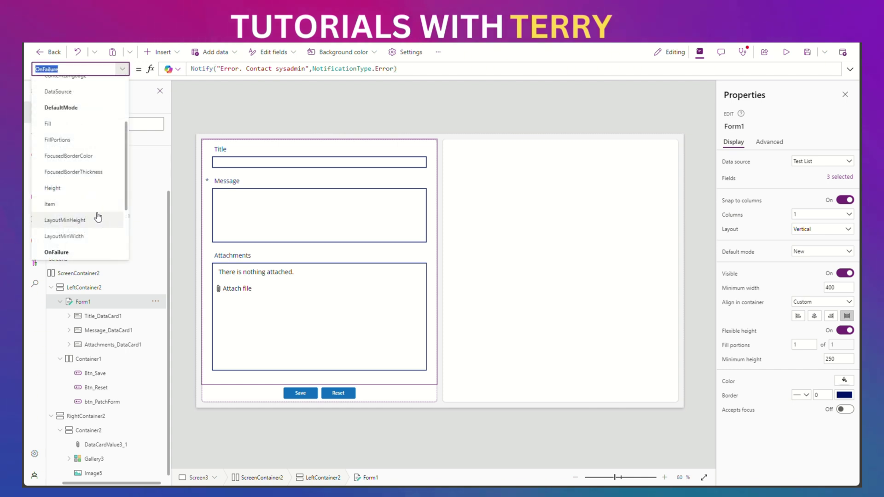
pyautogui.scroll(-2, 90, 221)
pyautogui.click(54, 222)
pyautogui.click(214, 69)
pyautogui.hotkey('ctrl', 'a')
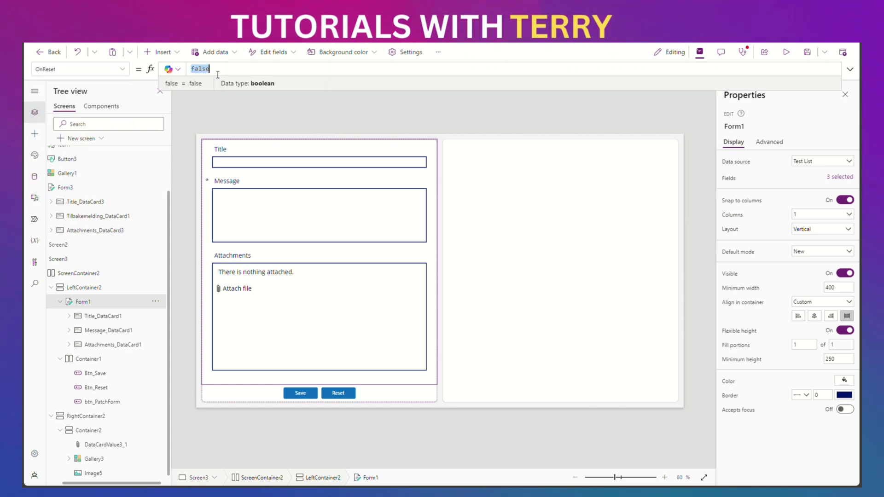
pyautogui.write('Notify')
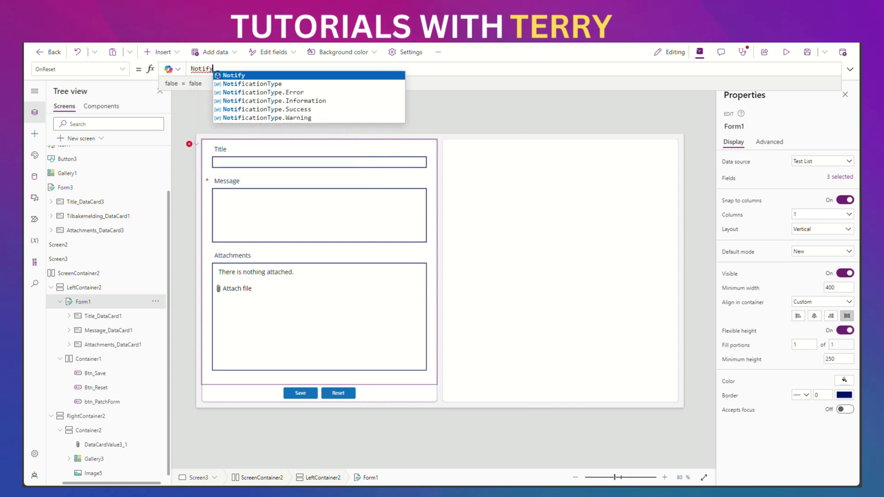
pyautogui.press('Tab')
pyautogui.press('Escape')
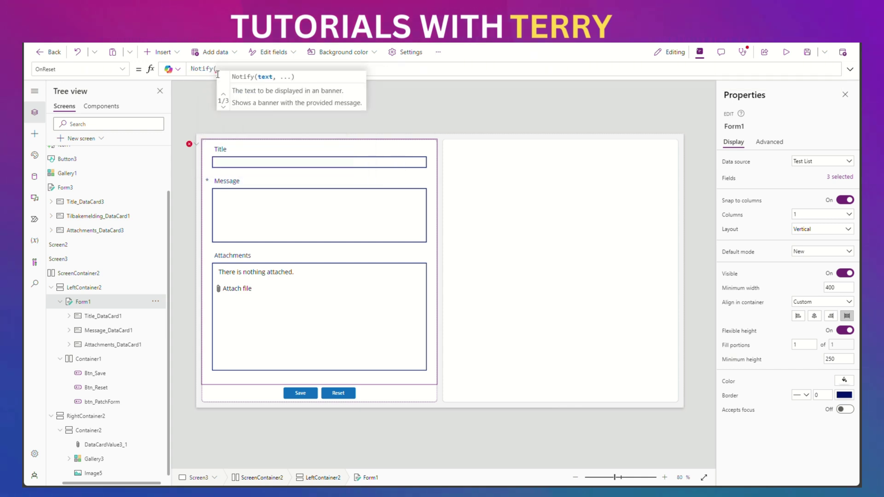
pyautogui.write('"')
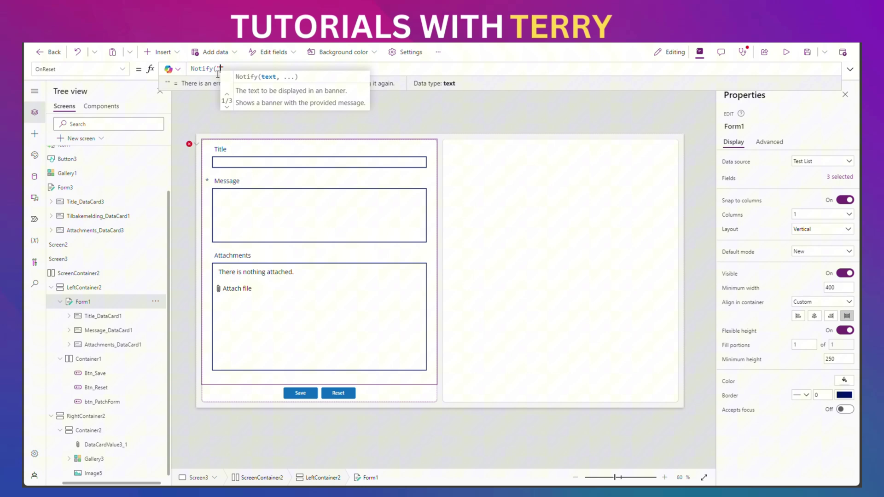
pyautogui.write('Torm was r')
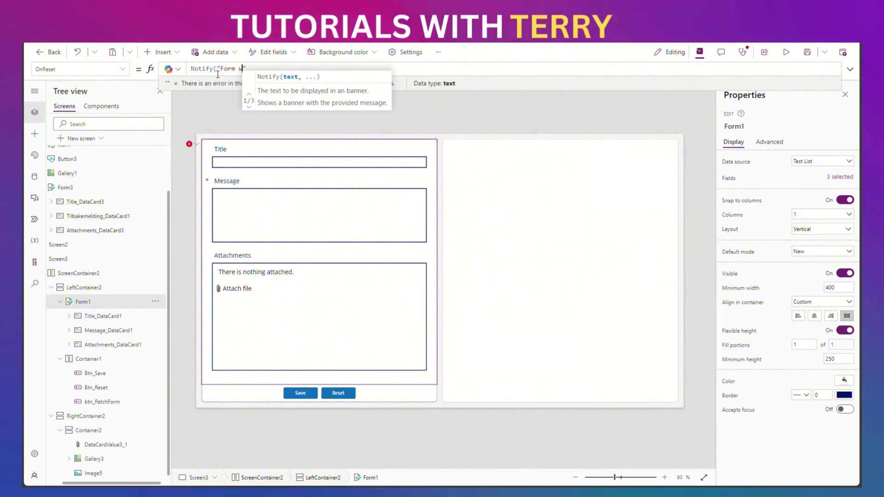
pyautogui.write('eset"')
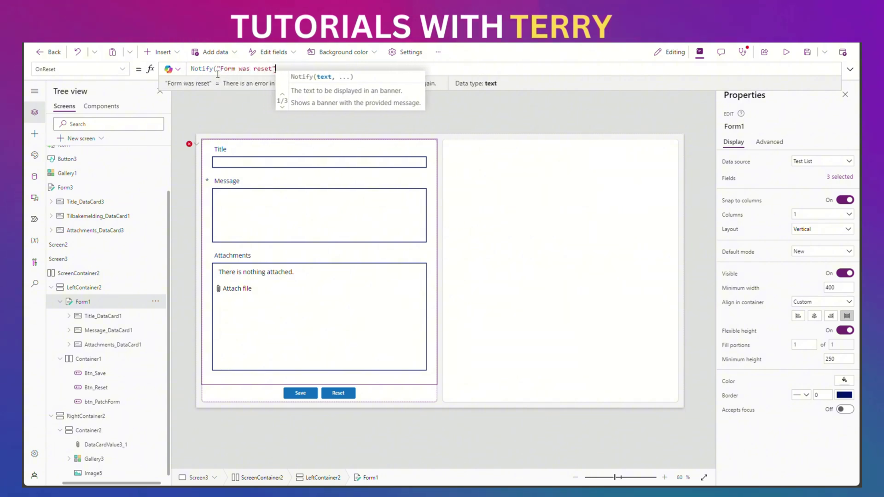
pyautogui.write(',not')
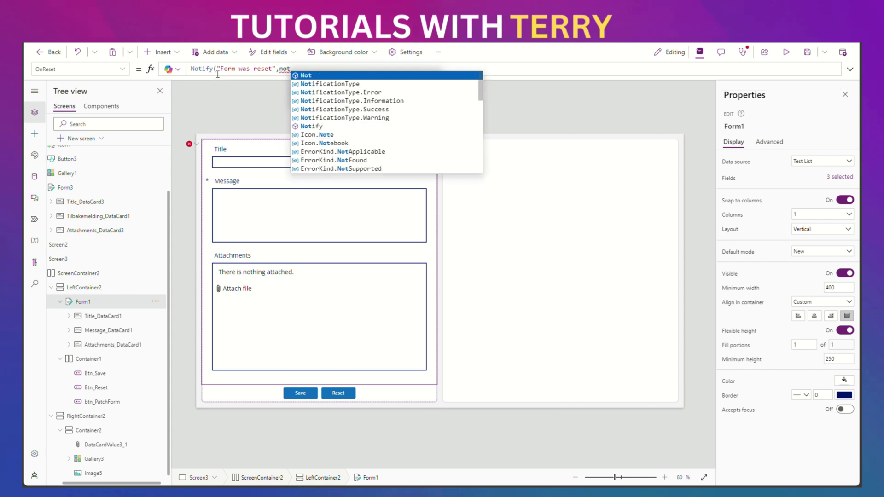
pyautogui.press('Down')
pyautogui.press('Down')
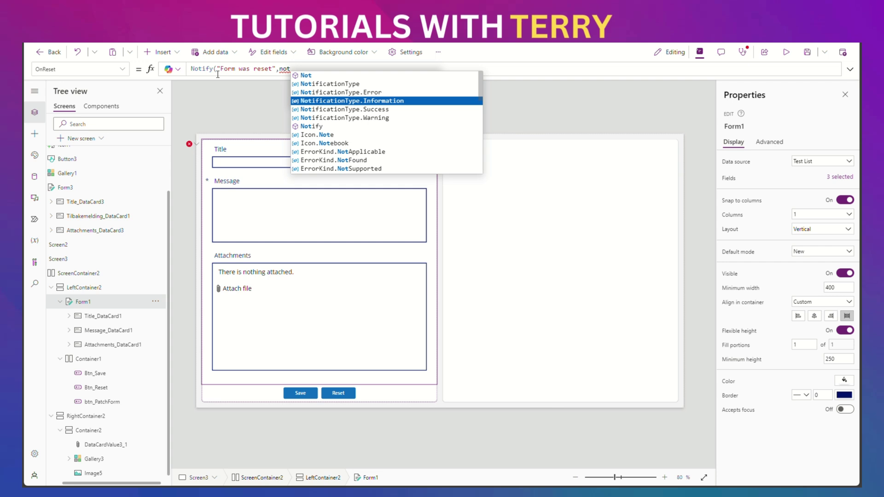
pyautogui.press('Tab')
pyautogui.write(')')
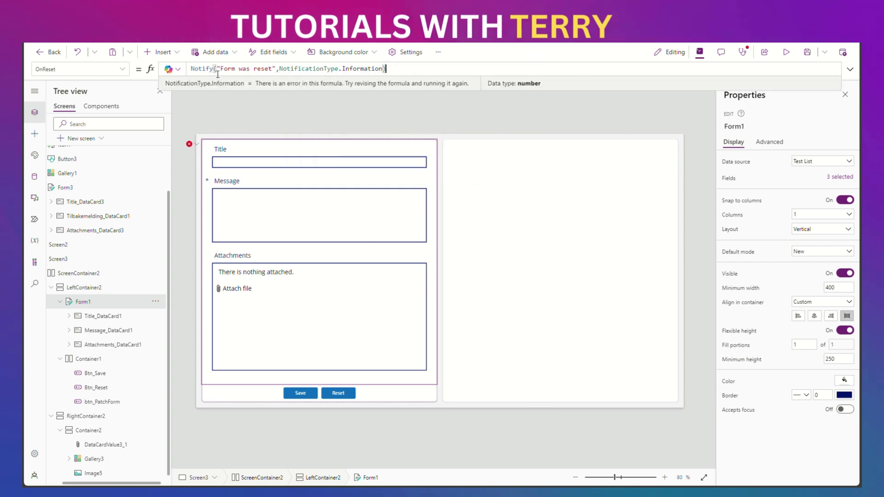
pyautogui.click(785, 55)
pyautogui.click(297, 439)
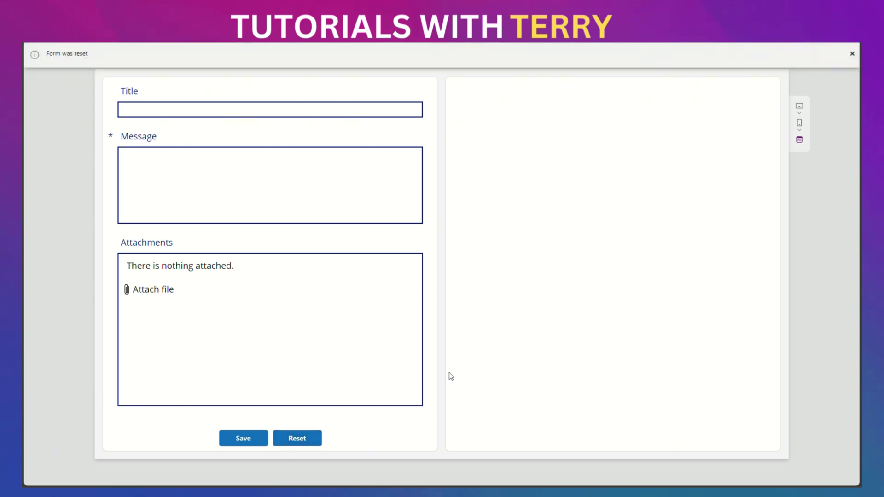